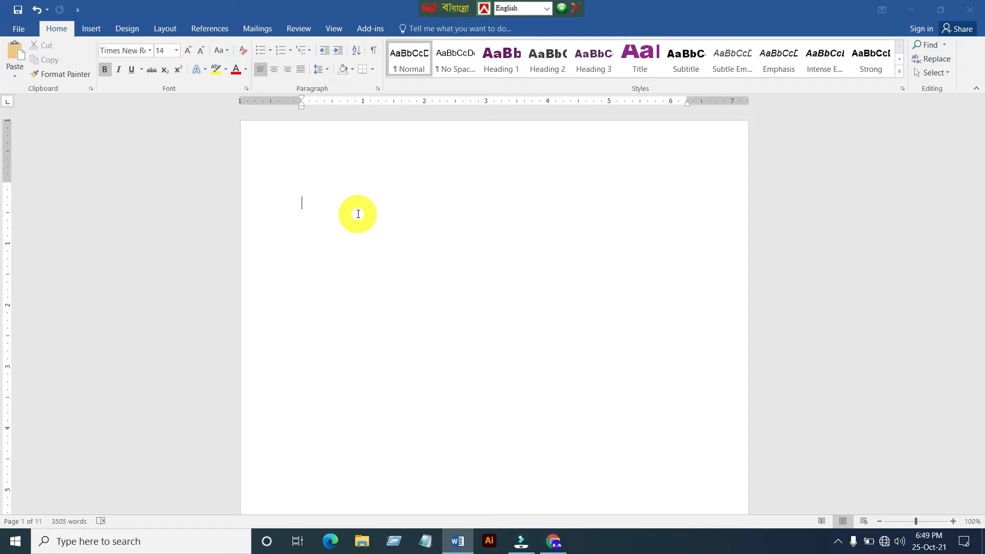
- Bring up the References commands and dismiss the Quick Heal notification
left_click(206, 30)
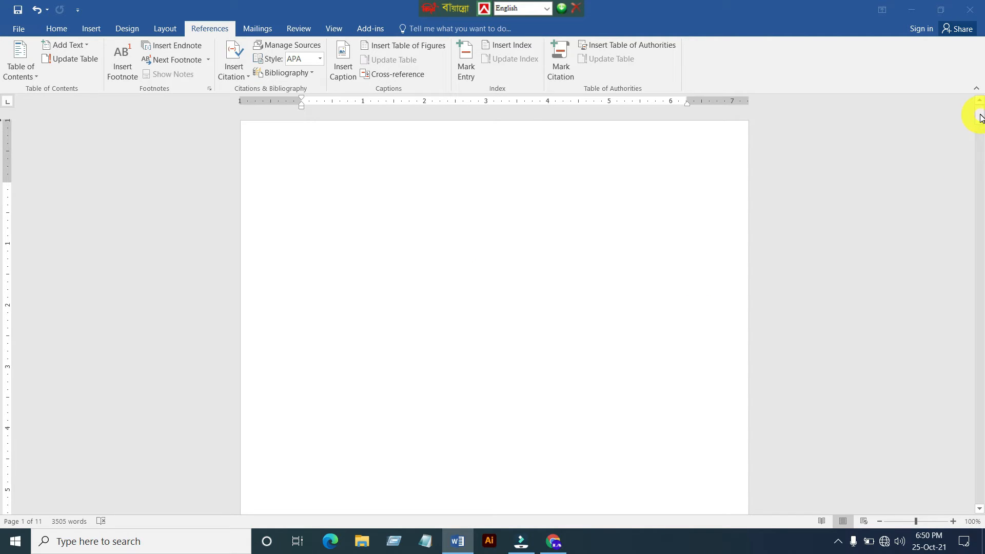
mouse_move(980, 117)
left_mouse_down()
mouse_move(970, 147)
mouse_move(978, 265)
mouse_move(979, 108)
left_mouse_up()
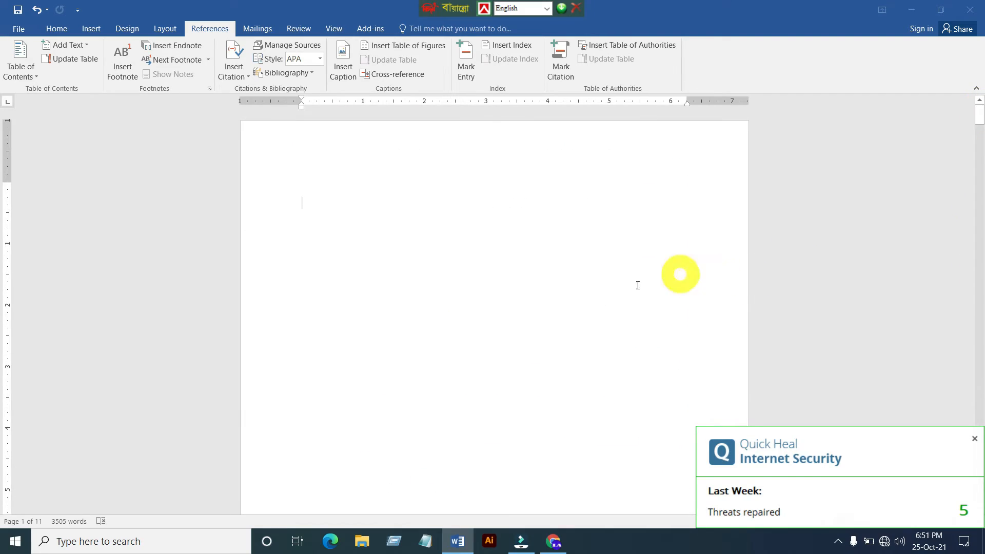
left_click(86, 47)
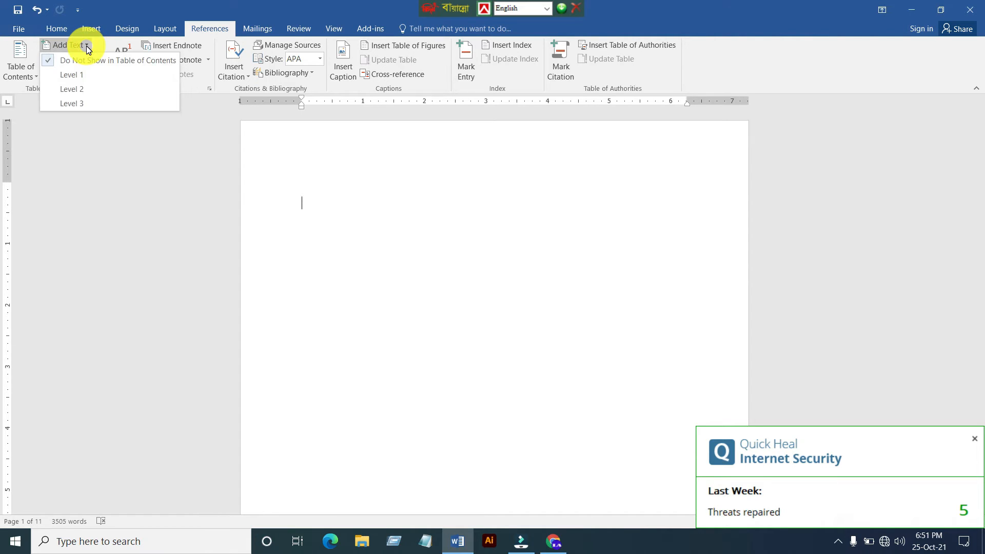
left_click(86, 47)
left_click(86, 46)
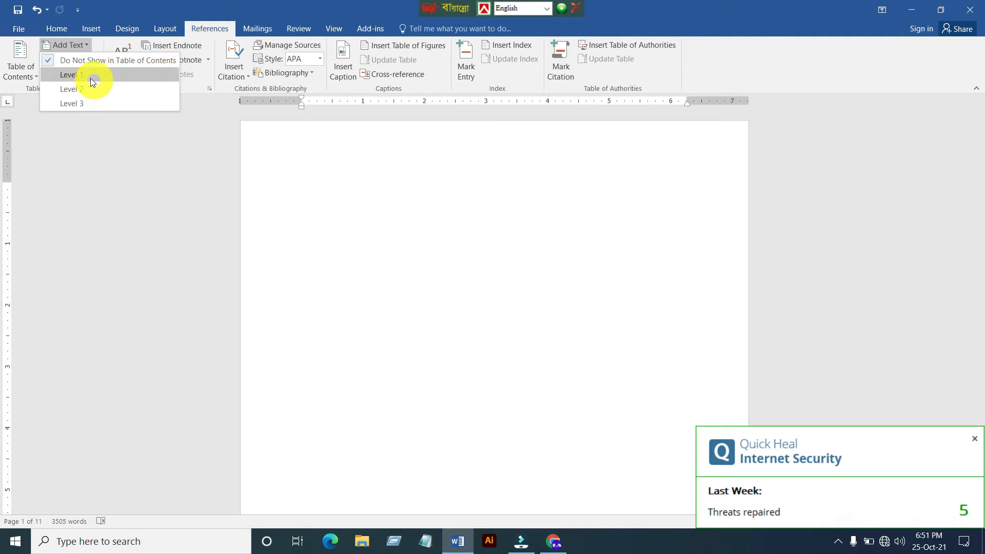
left_click(89, 47)
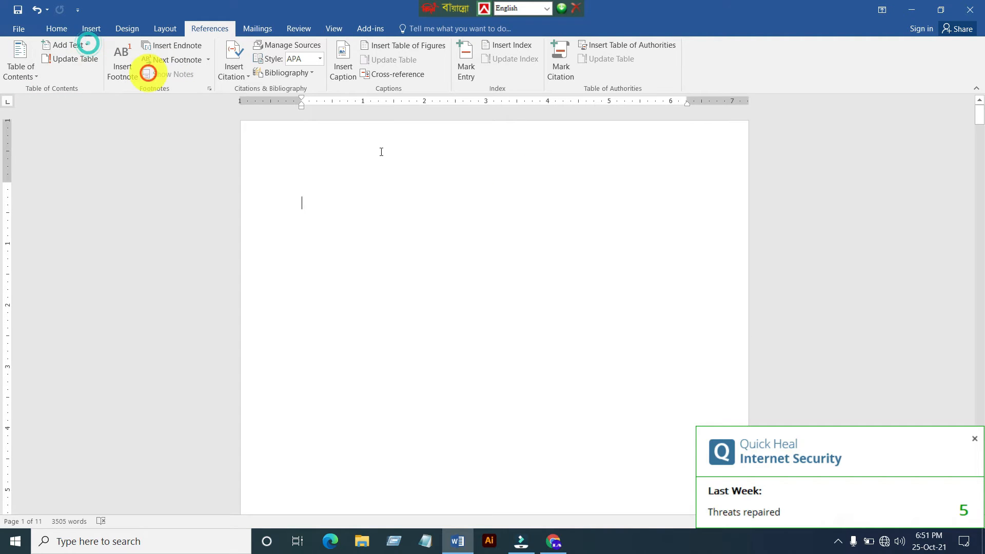
left_click(974, 439)
- Mark the heading "Lecture Sheet-1: Basic Concept of Computer" as a Level 1 table of contents entry
scroll(631, 155, "down", 15)
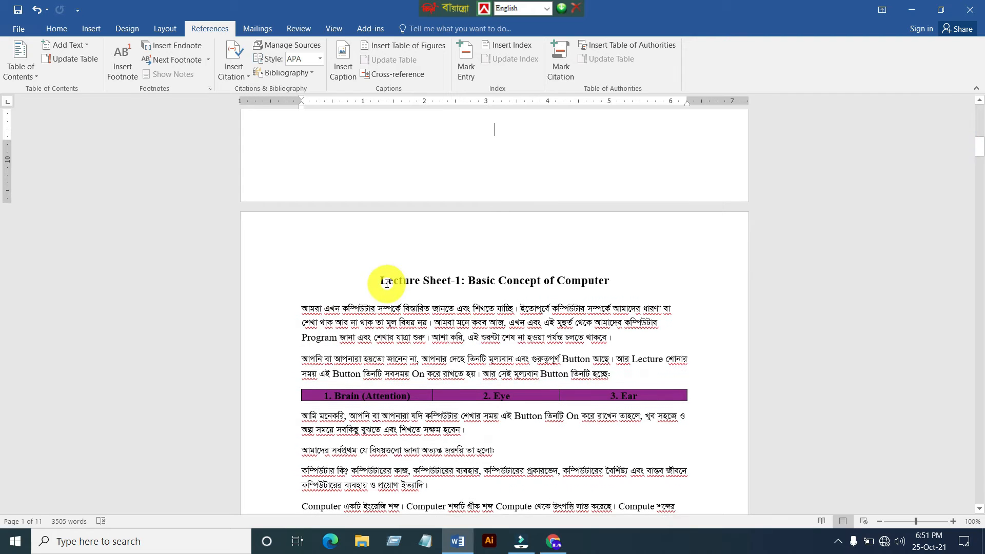
left_click_drag(380, 282, 613, 284)
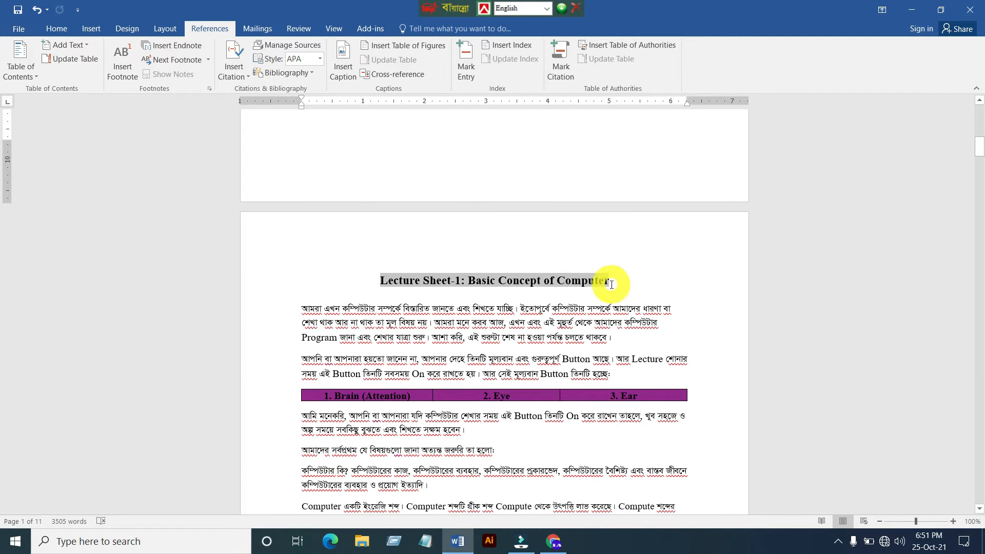
left_click(614, 283)
triple_click(614, 284)
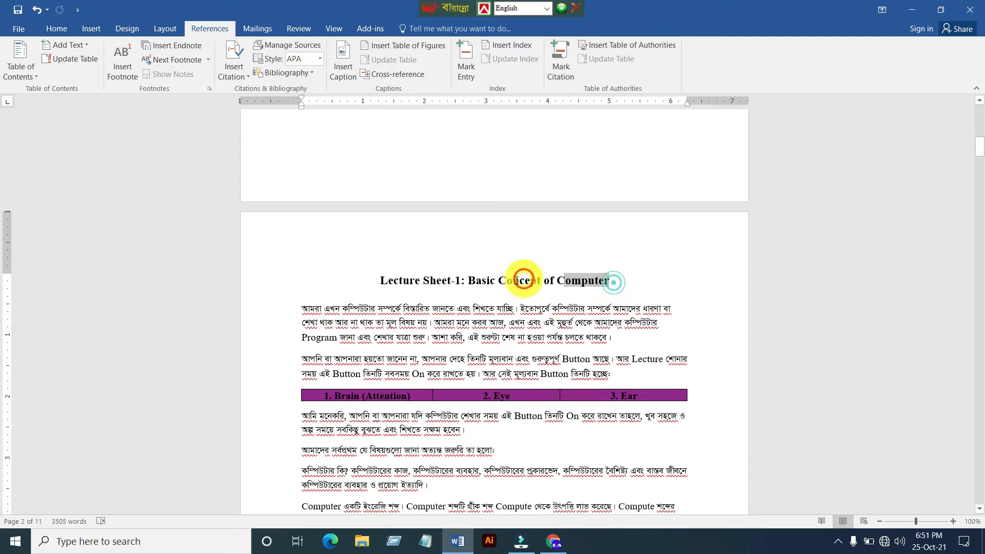
left_click(77, 45)
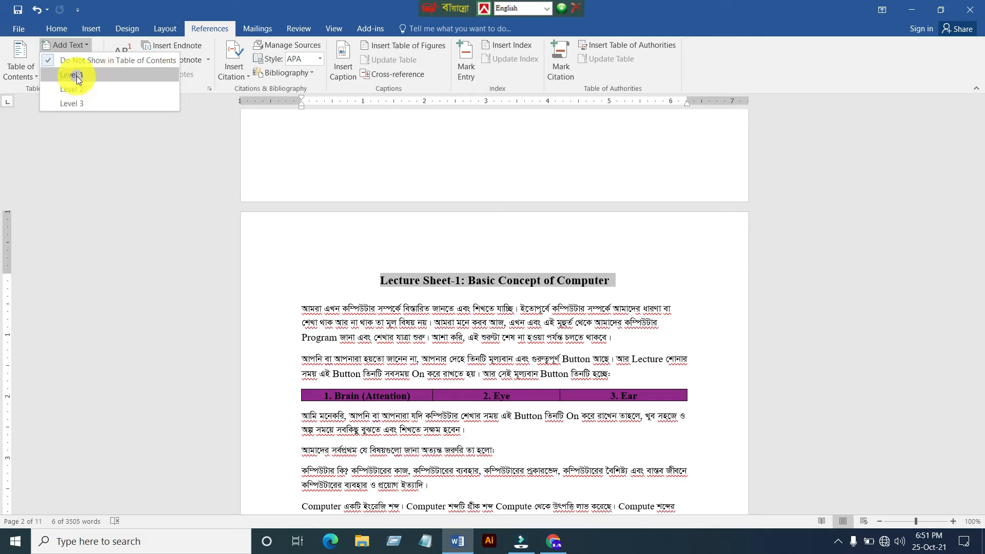
left_click(84, 76)
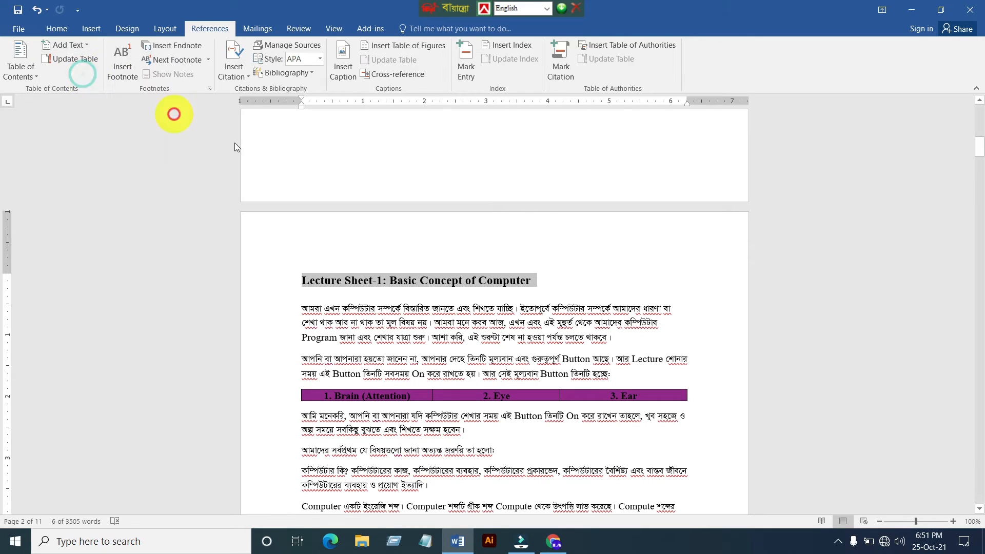
- Add the heading "Lecture Sheet-2: Basic Concept of Hardware" to the table of contents text as Level 1
left_click_drag(977, 149, 980, 262)
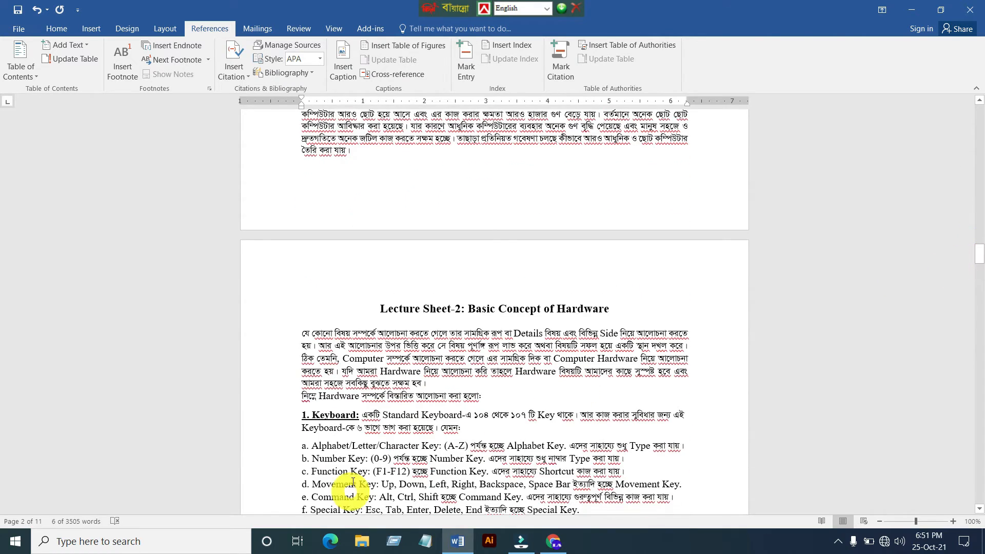
left_click(415, 310)
triple_click(417, 309)
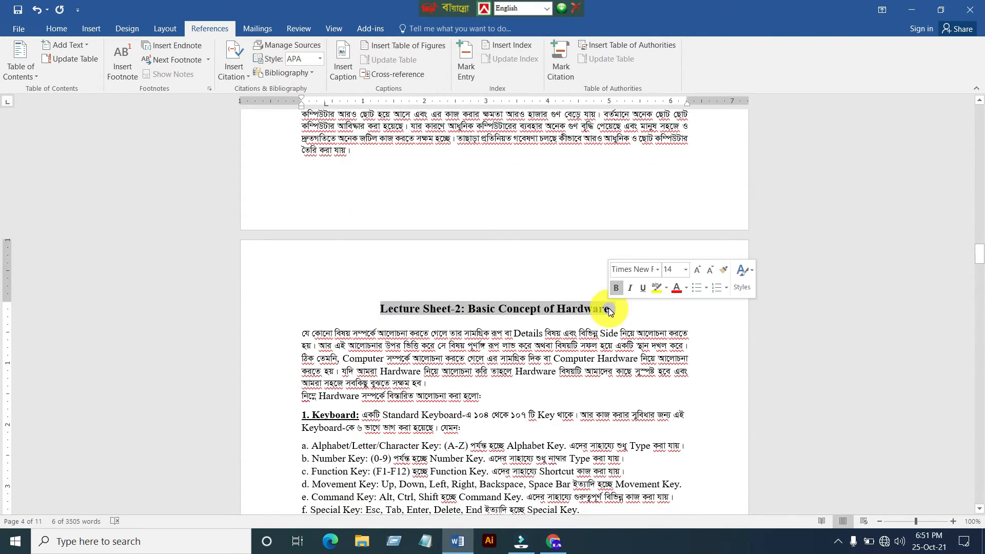
left_click(86, 45)
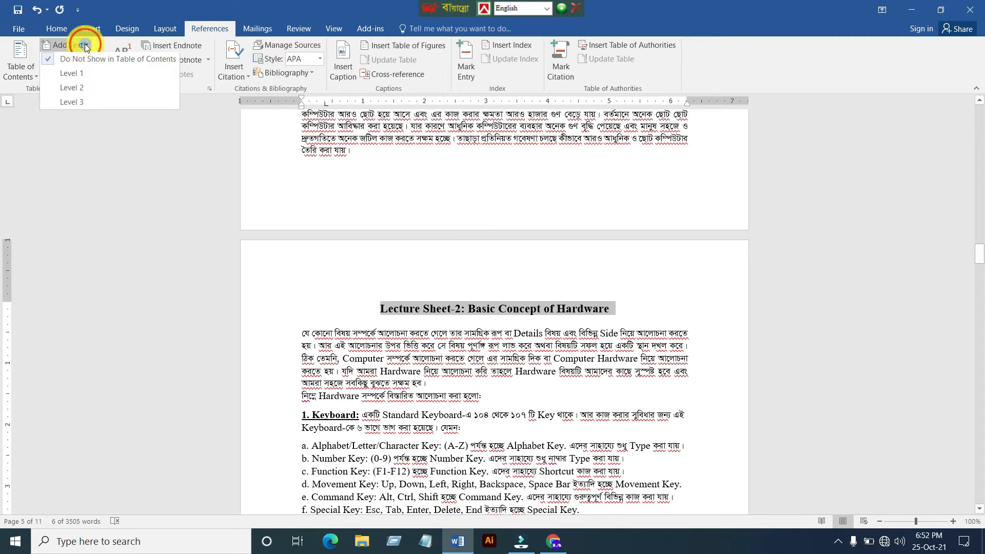
left_click(91, 75)
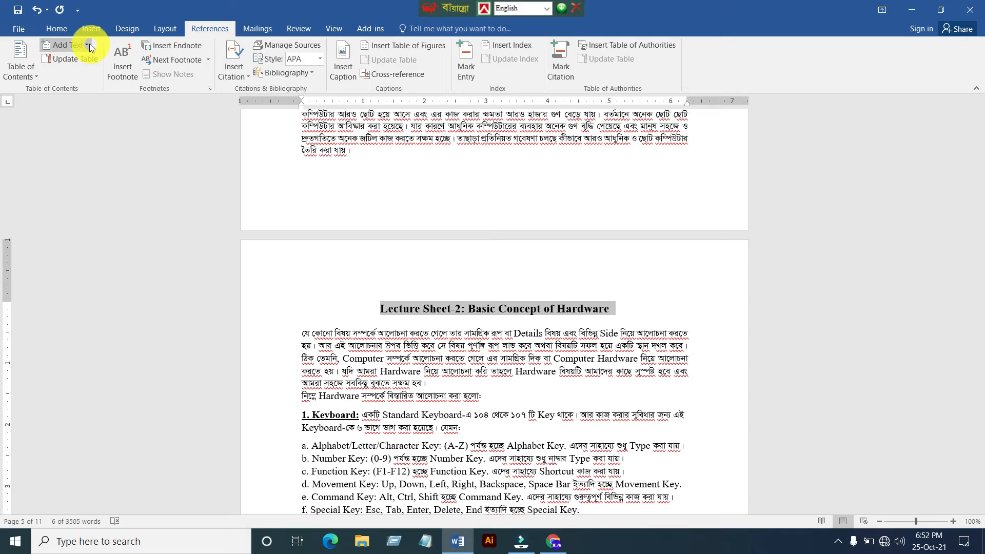
left_click(36, 76)
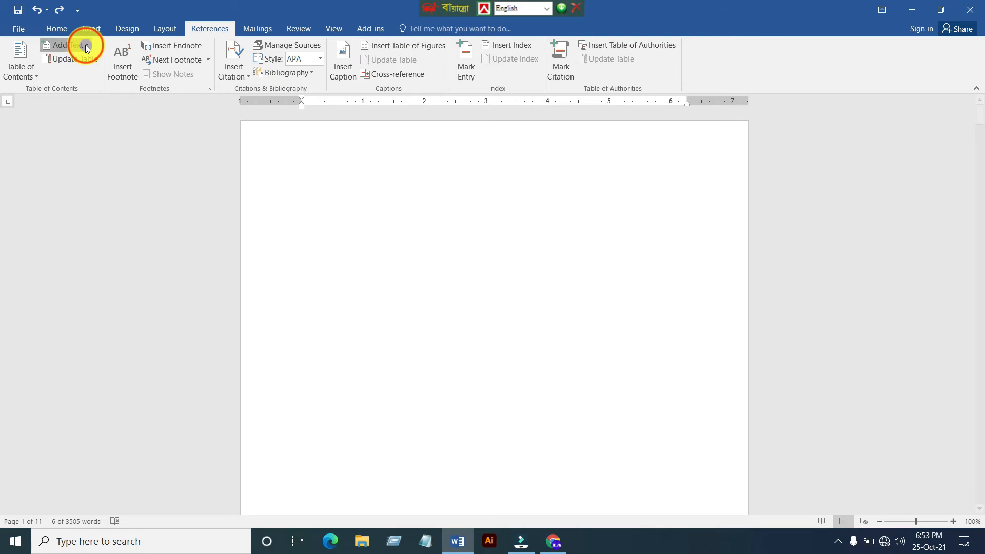
left_click(88, 45)
left_click(84, 45)
left_click(82, 44)
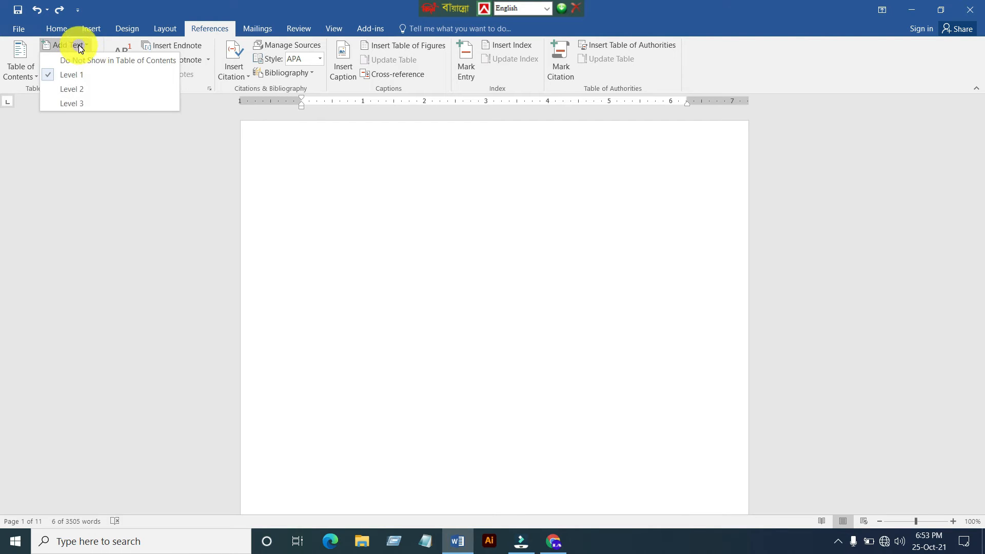
left_click(80, 46)
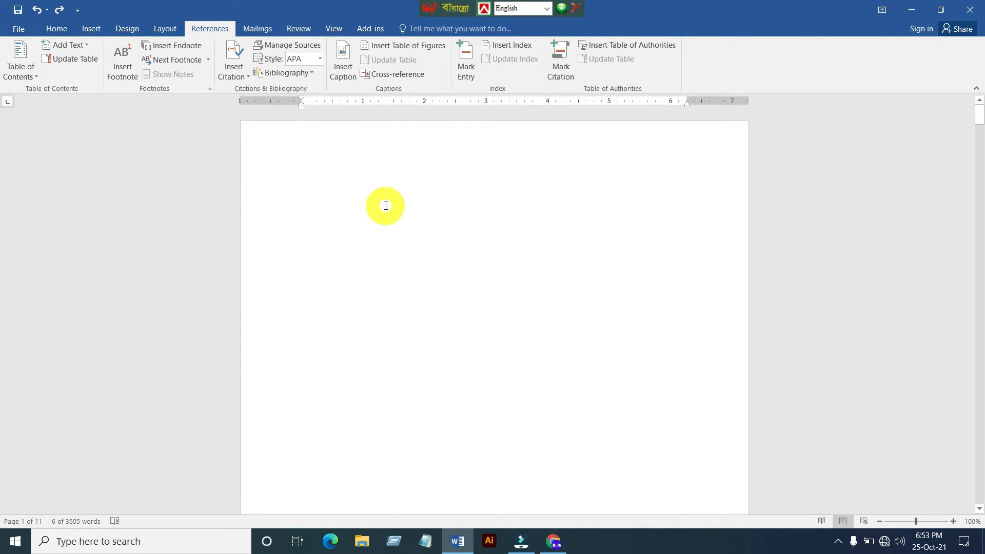
- Insert an Automatic Table 2 table of contents on the blank first page and place the cursor below it
left_click(355, 193)
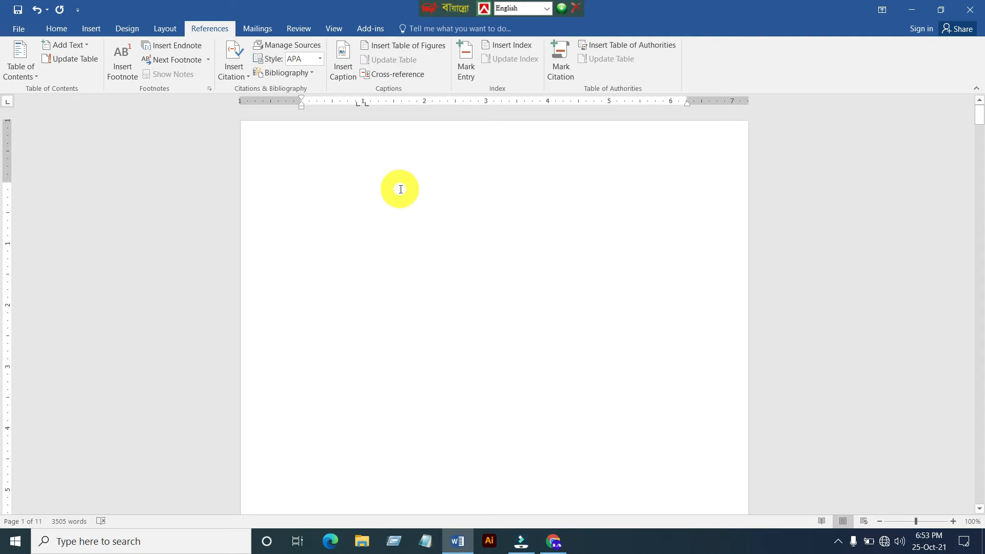
left_click(36, 79)
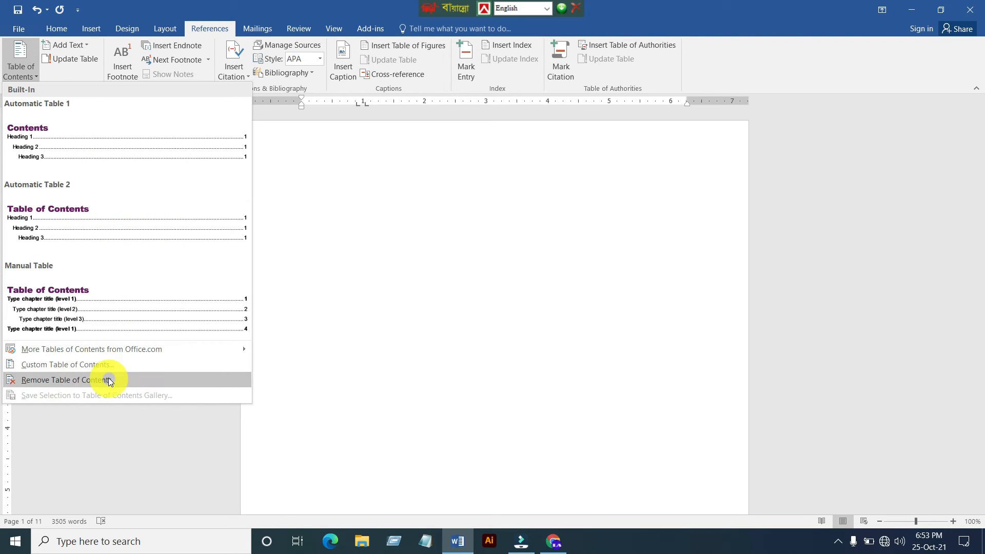
mouse_move(102, 352)
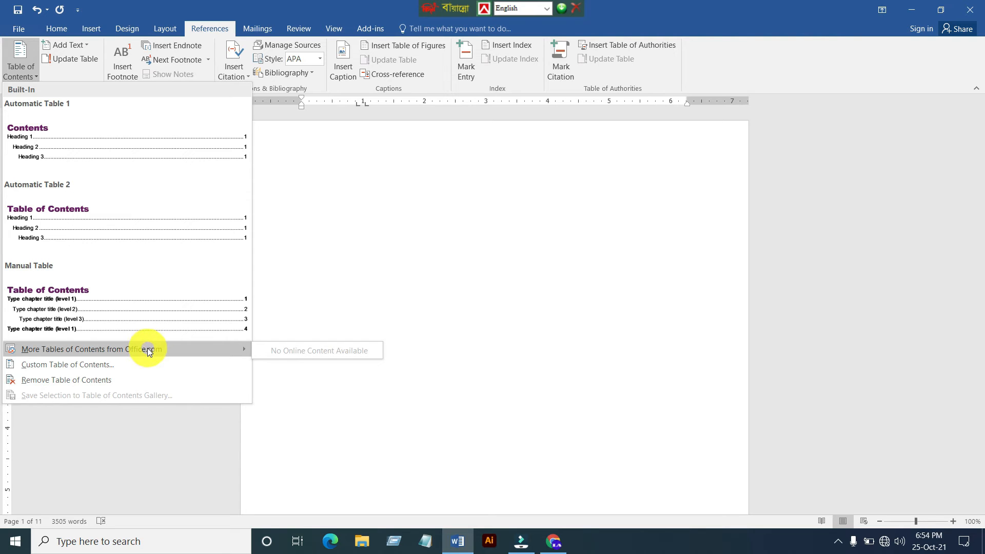
left_click(52, 227)
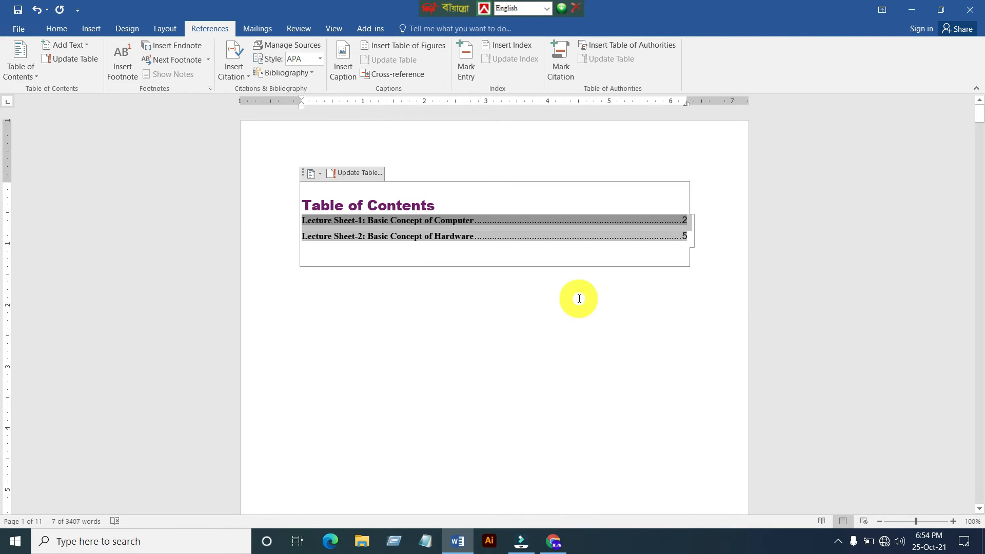
left_click(497, 299)
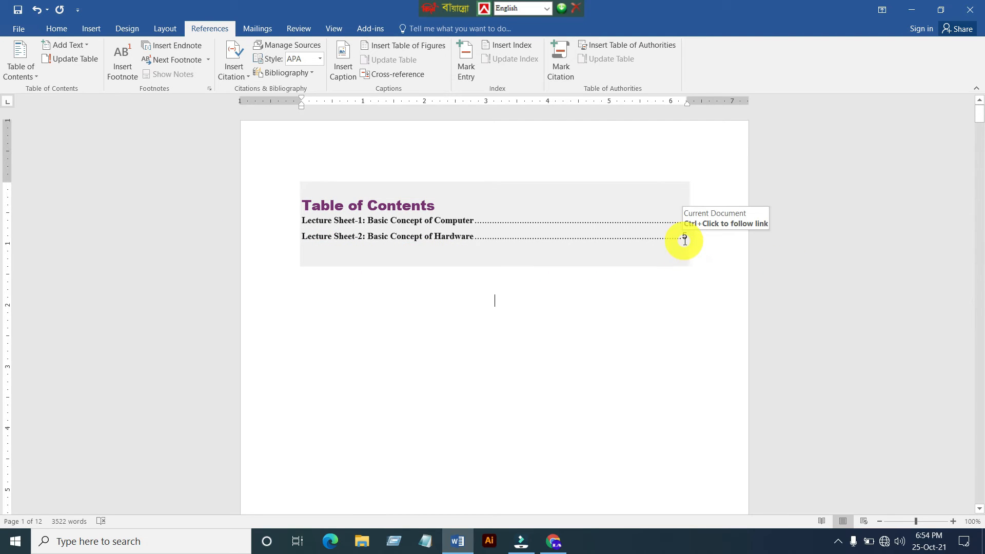
double_click(554, 283)
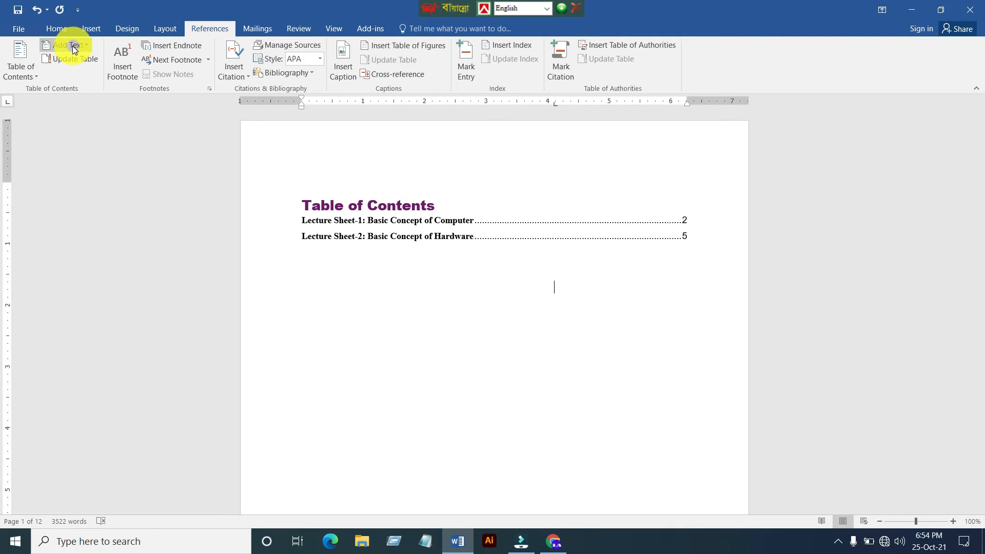
- Mark the heading "Lecture Sheet-3: Computer Fundamental Concept" as a Level 1 table of contents entry
left_click_drag(980, 117, 967, 281)
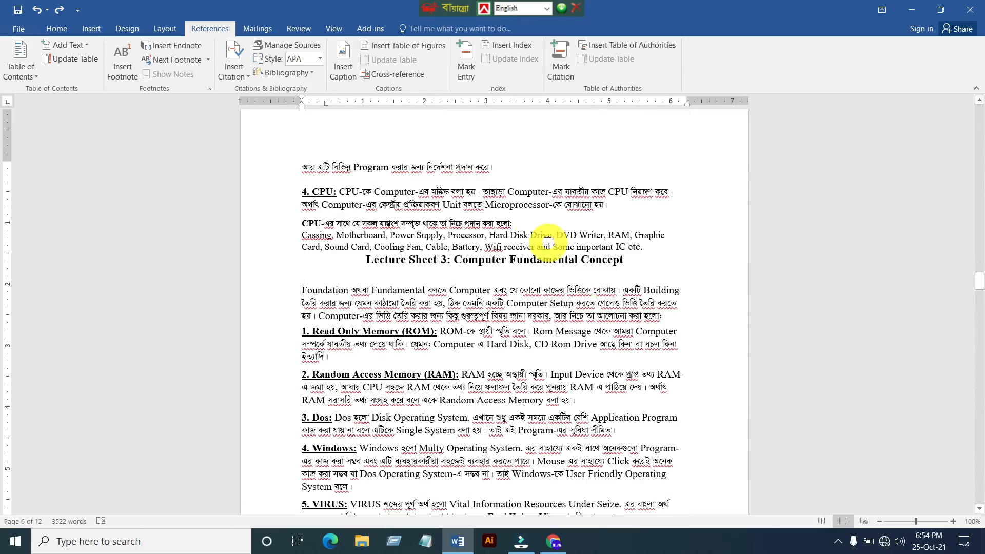
double_click(365, 260)
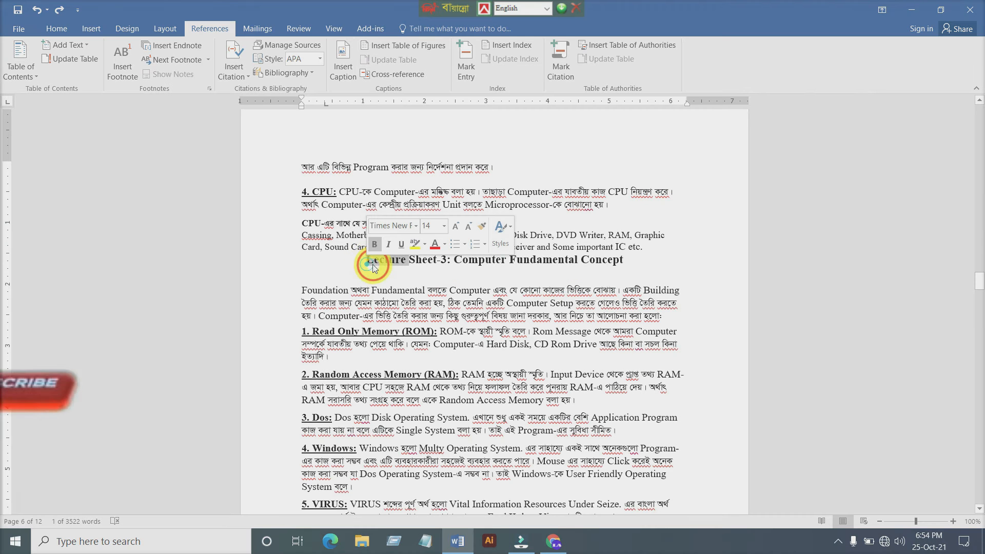
left_click(367, 261)
left_click_drag(367, 262, 569, 260)
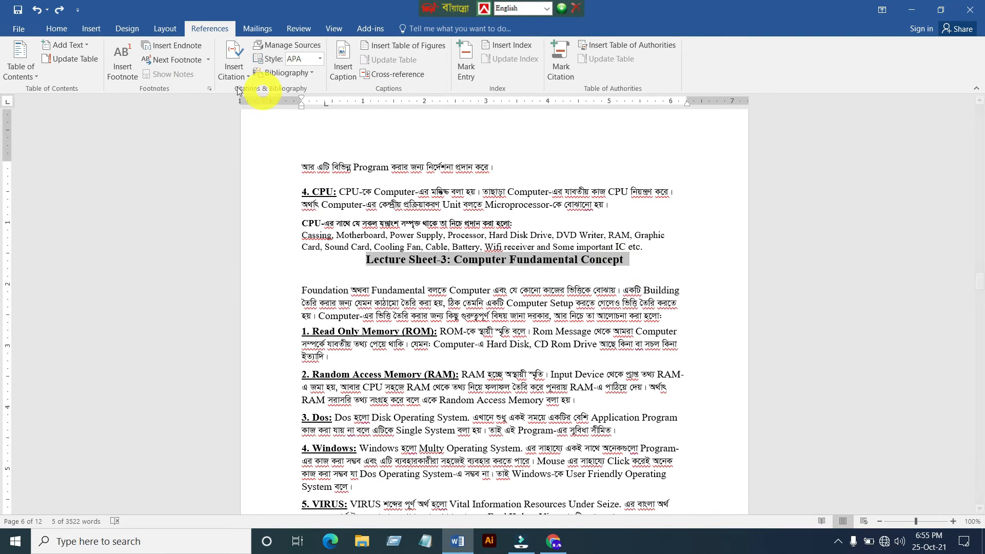
left_click(85, 46)
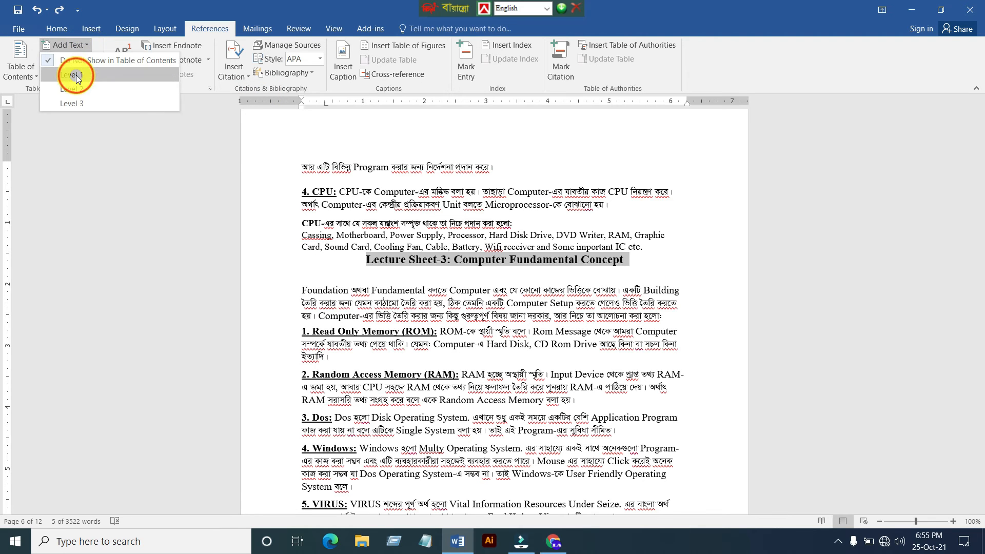
left_click(76, 76)
- Mark the heading "Lecture Sheet-4: English Typing Concept" as a Level 1 table of contents entry
left_click_drag(981, 291, 977, 346)
left_click_drag(388, 299, 601, 299)
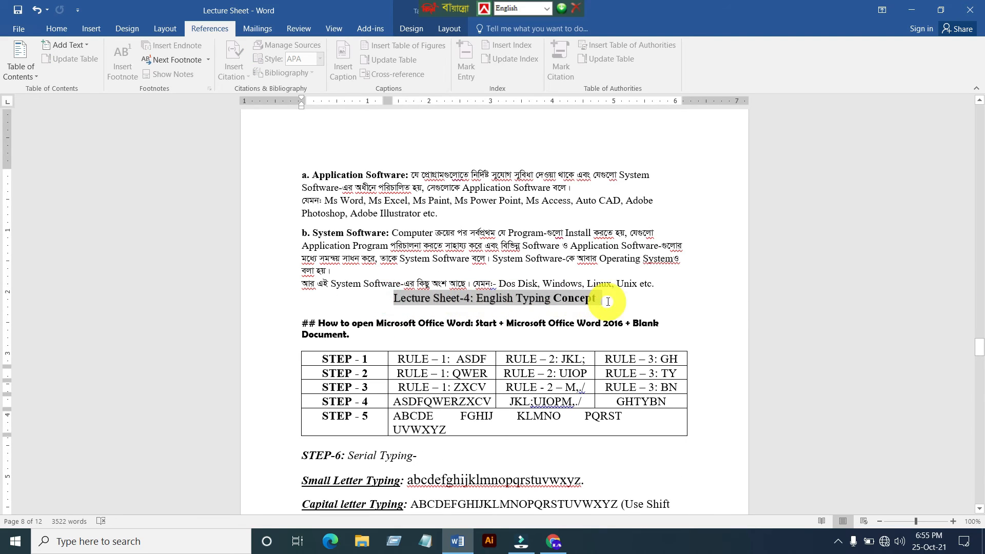
left_click(87, 48)
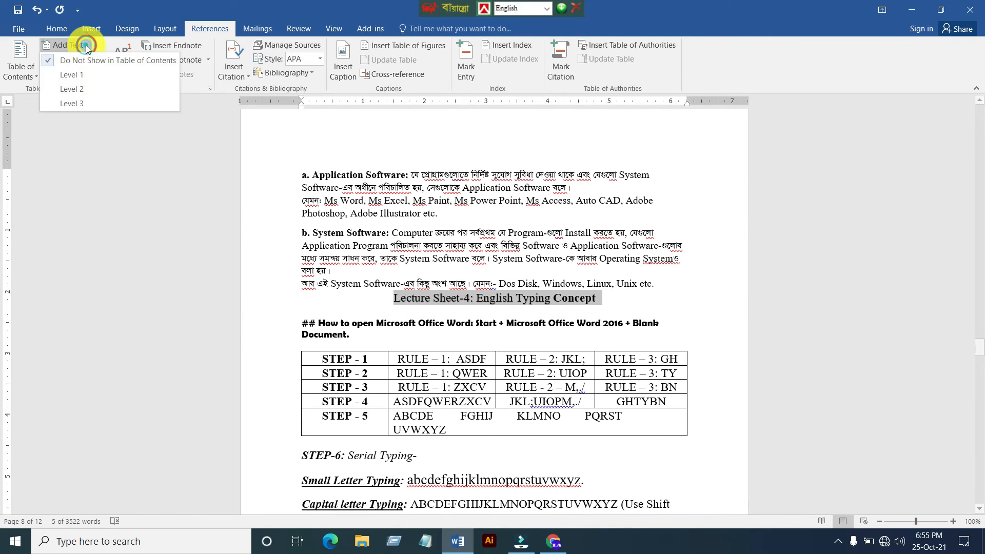
left_click(71, 75)
- Mark the heading "Lecture Sheet-5: Bangla Typing Concept" as a Level 1 table of contents entry
left_click_drag(979, 345, 980, 383)
left_click_drag(393, 237, 622, 234)
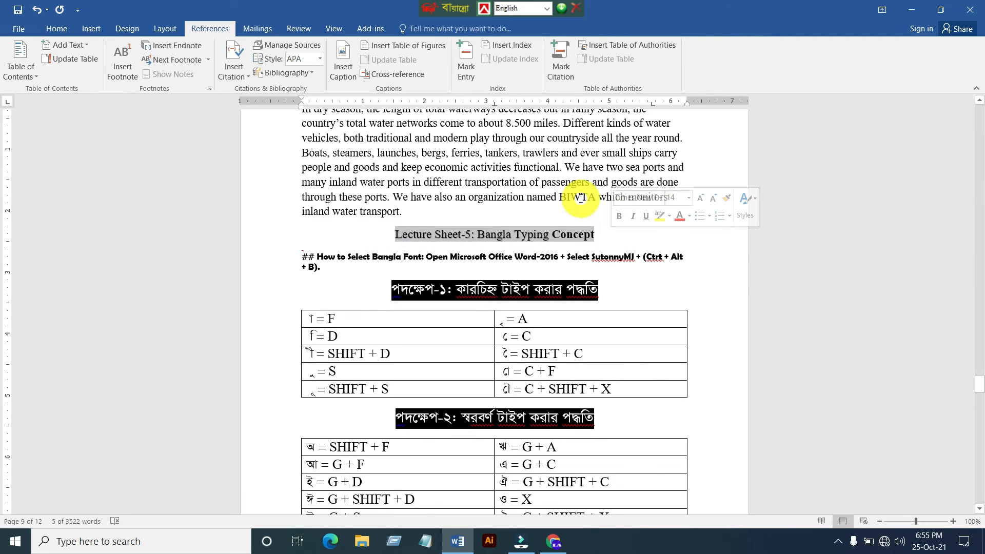
left_click(85, 47)
left_click(79, 77)
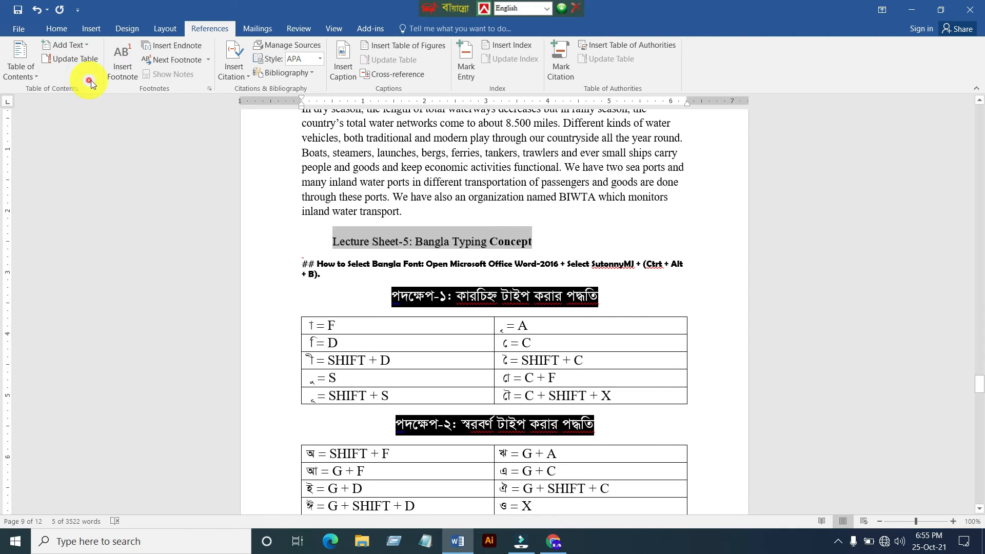
- Regenerate the first page's table of contents as Automatic Table 2 from the marked lecture headings, and place the cursor below it
left_click_drag(978, 382, 978, 99)
left_click_drag(972, 143, 976, 99)
left_click(710, 231)
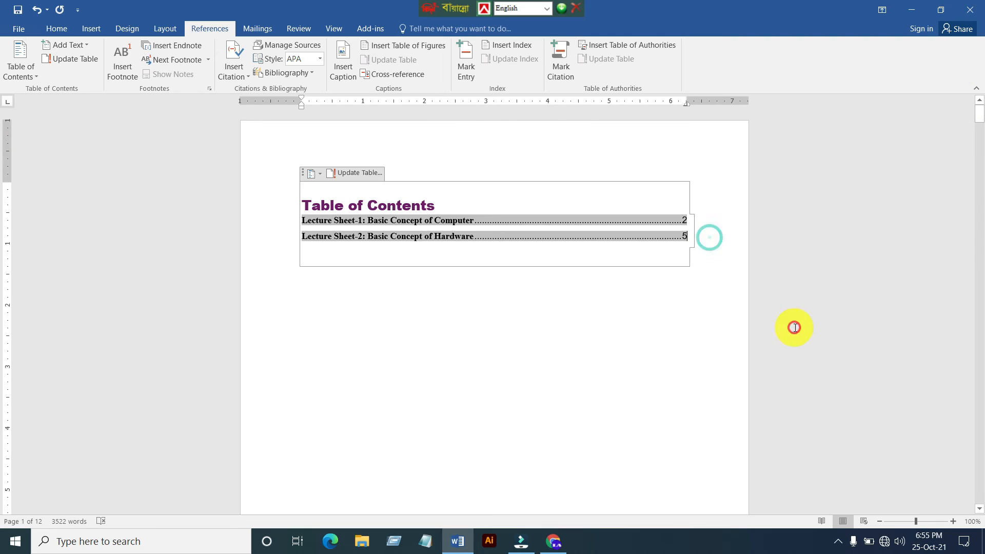
left_click(368, 290)
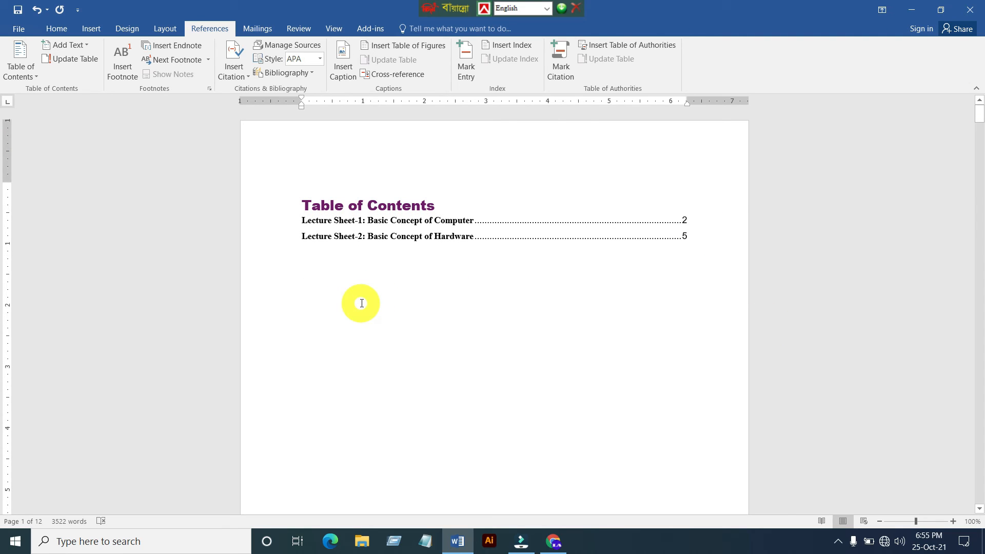
left_click(380, 254)
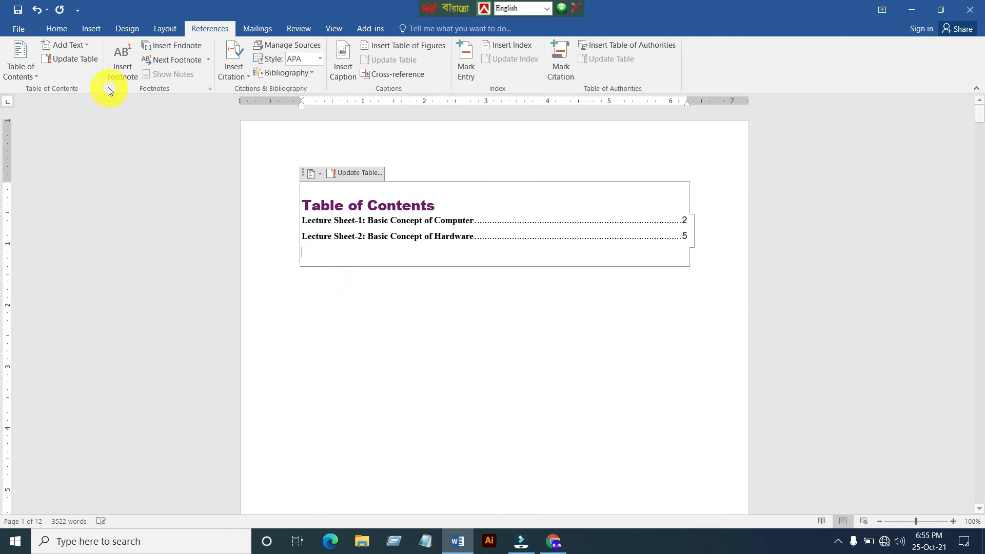
left_click(36, 78)
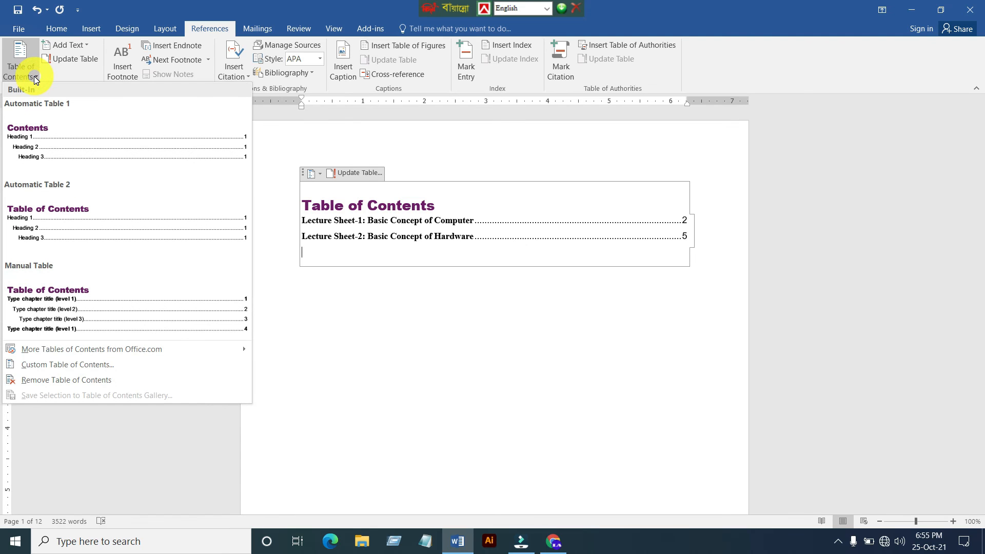
left_click(72, 231)
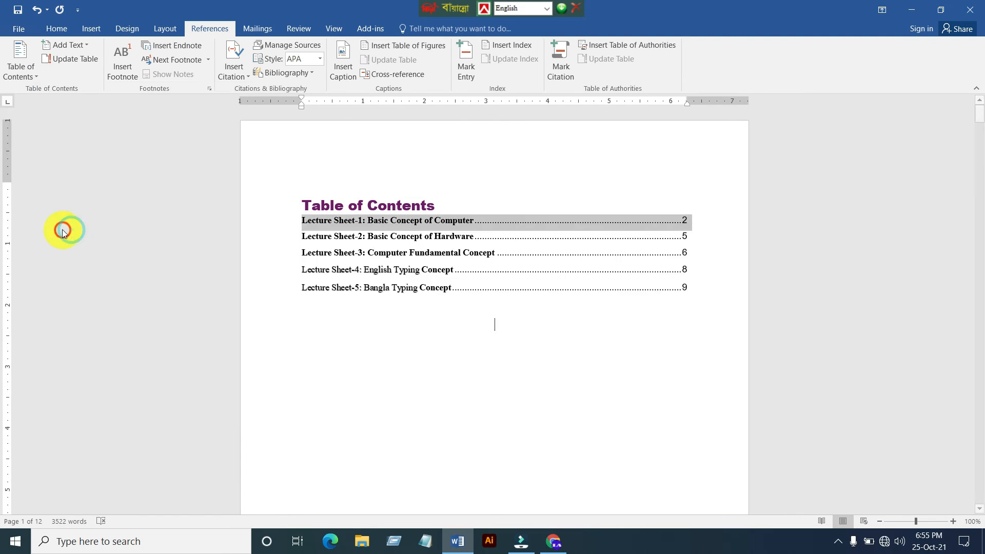
left_click(397, 347)
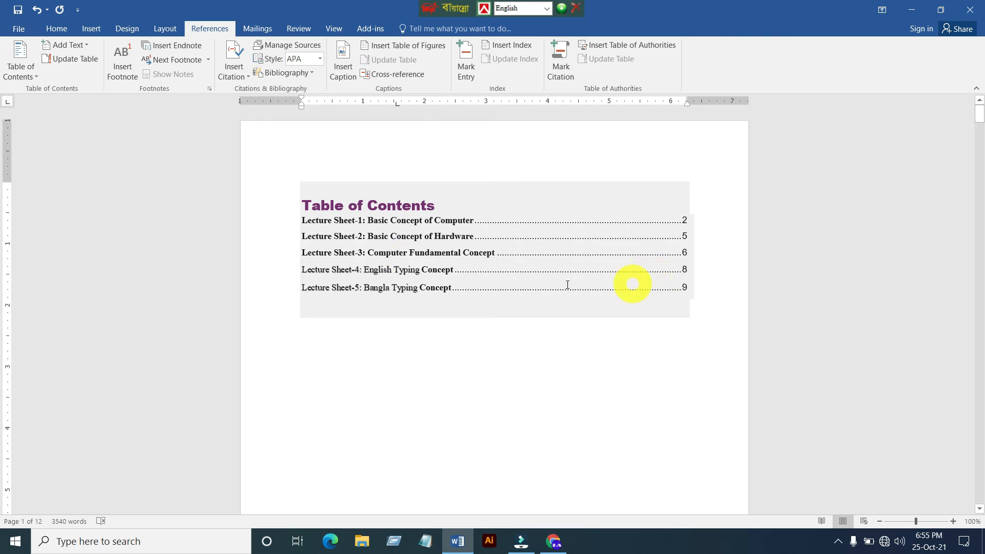
- Examine the Custom Table of Contents settings and the Remove Table of Contents option without applying either
left_click(36, 77)
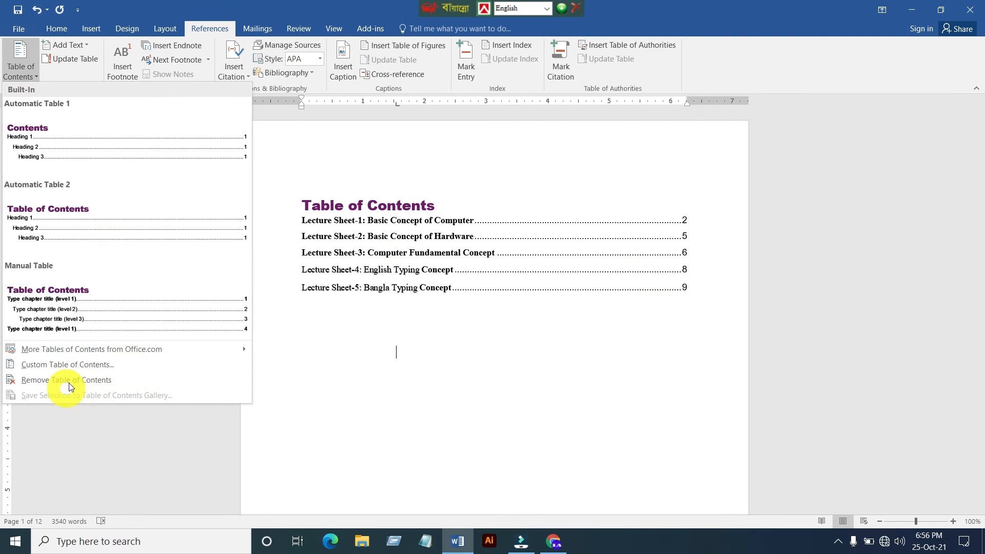
left_click(88, 369)
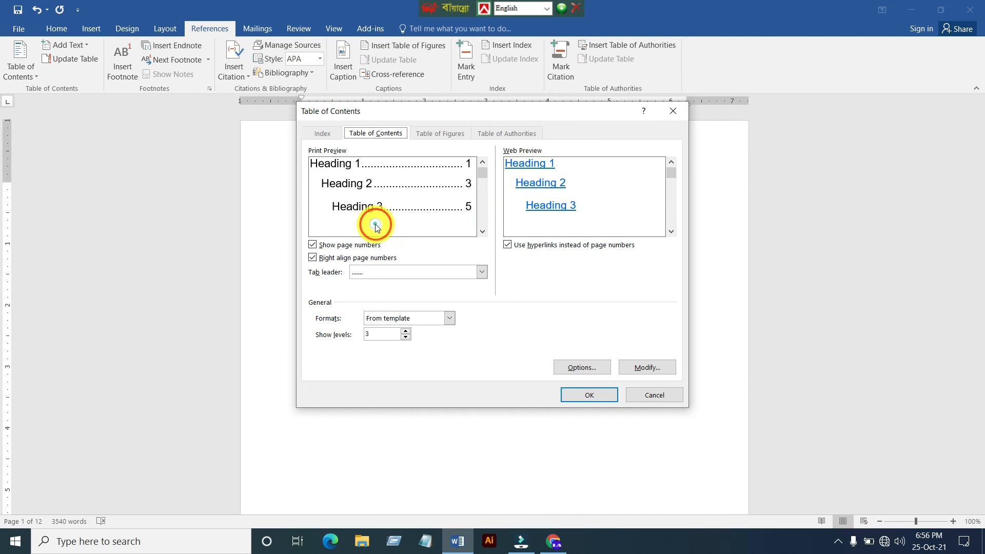
left_click(676, 112)
left_click(38, 77)
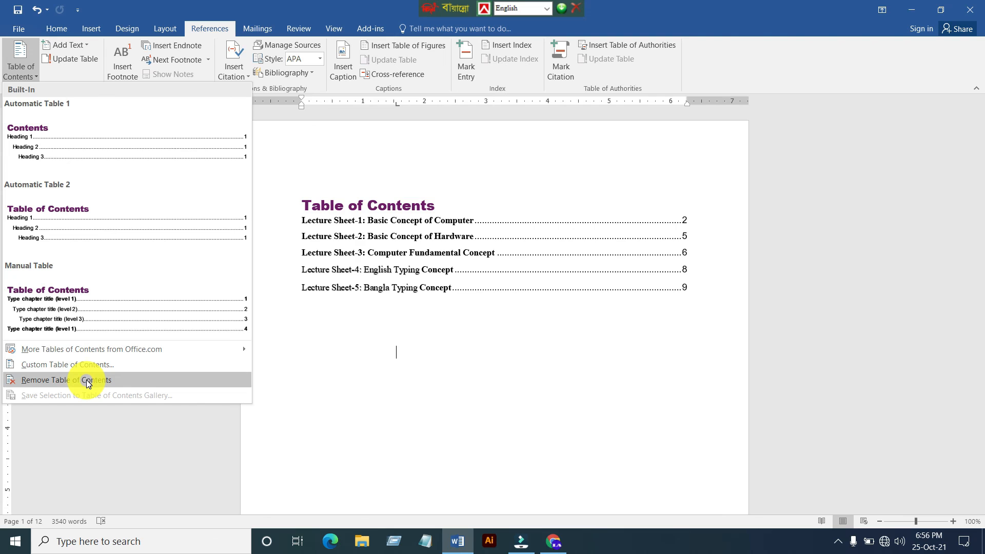
left_click(390, 324)
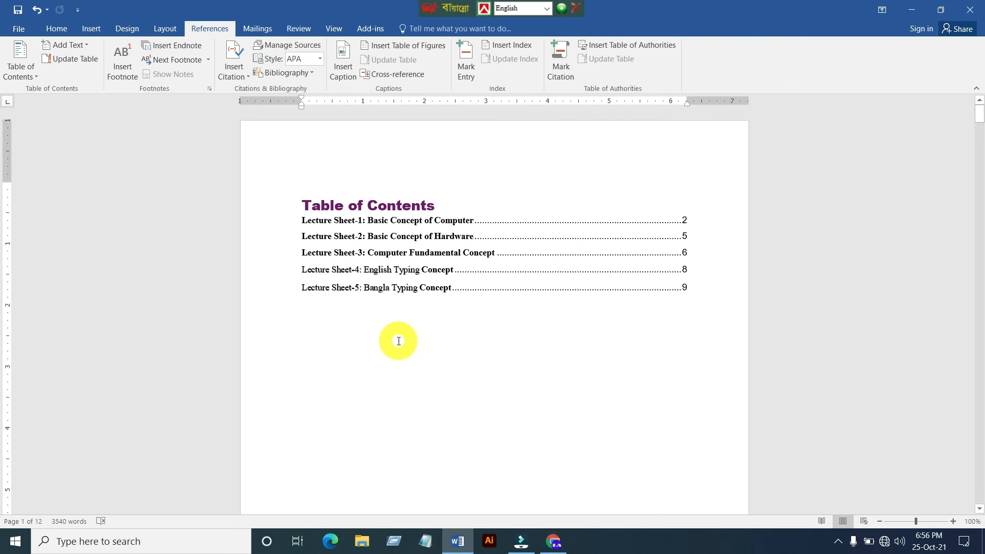